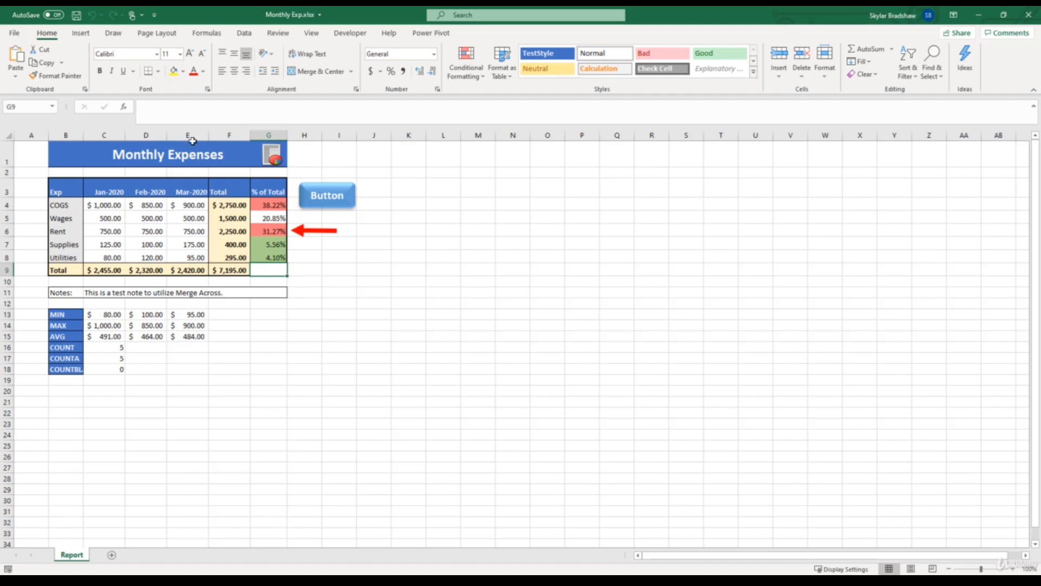
- Insert the solid skip-back icon from the icon library and place it below the red arrow, beside the expense table
left_click(89, 34)
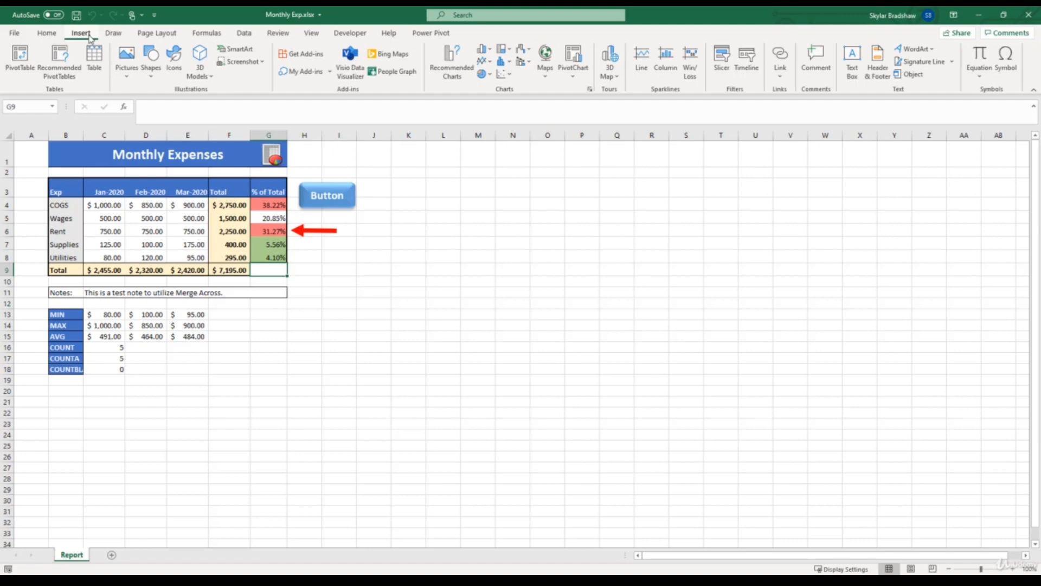
left_click(175, 72)
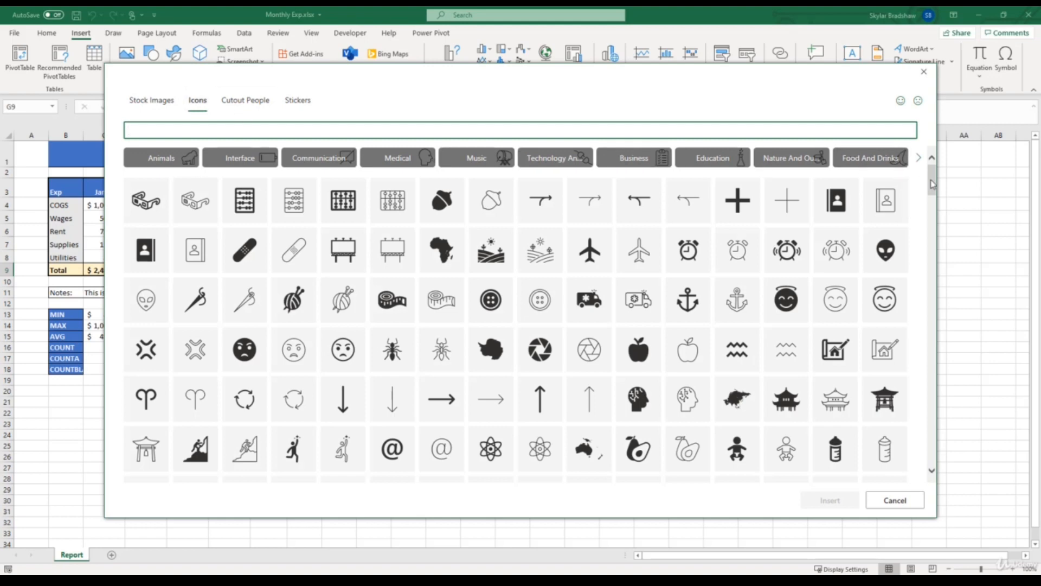
left_click_drag(933, 185, 932, 216)
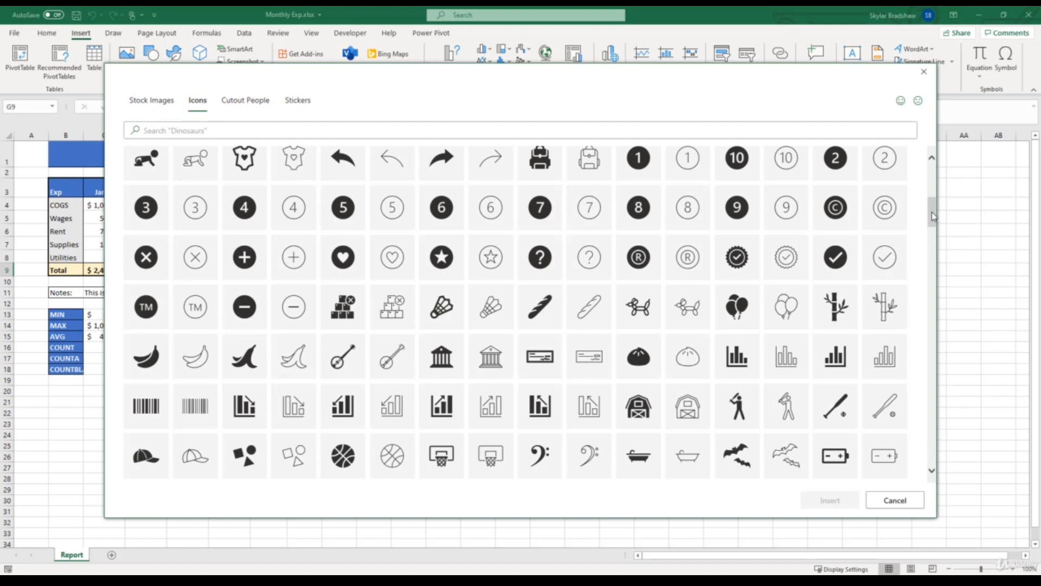
left_click_drag(931, 215, 933, 239)
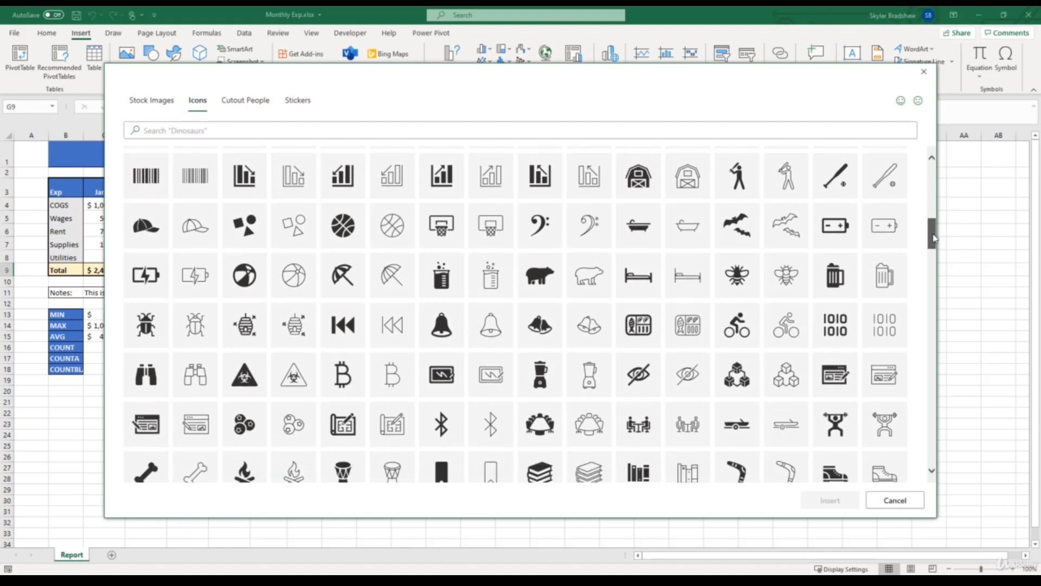
left_click(343, 339)
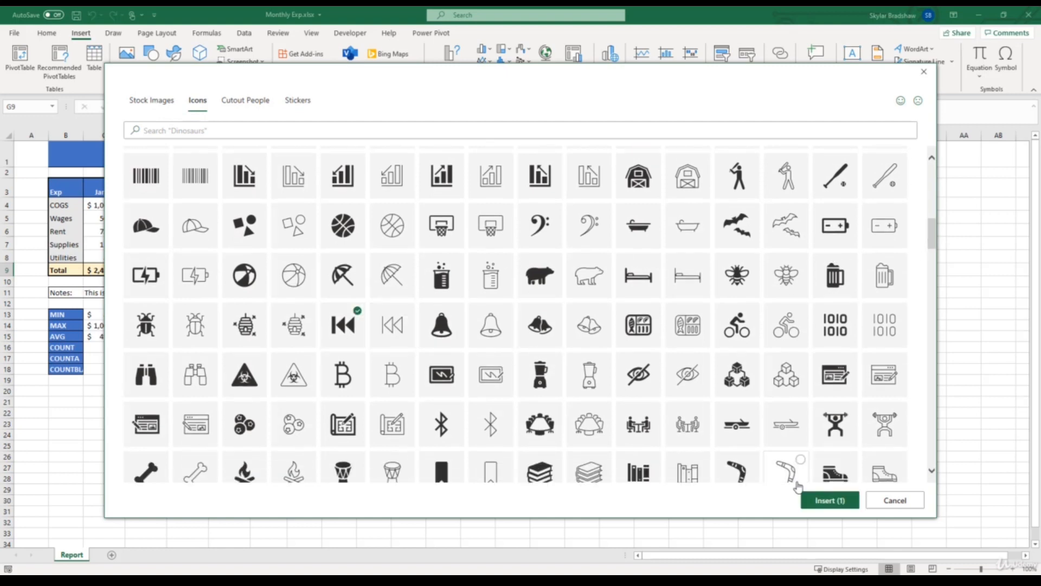
left_click(828, 500)
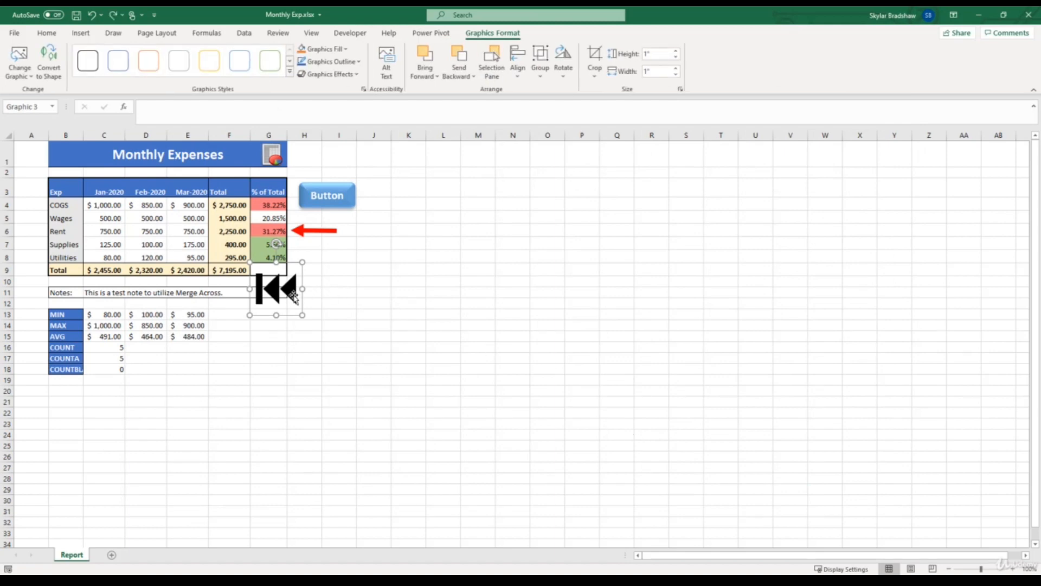
left_click_drag(290, 294, 340, 277)
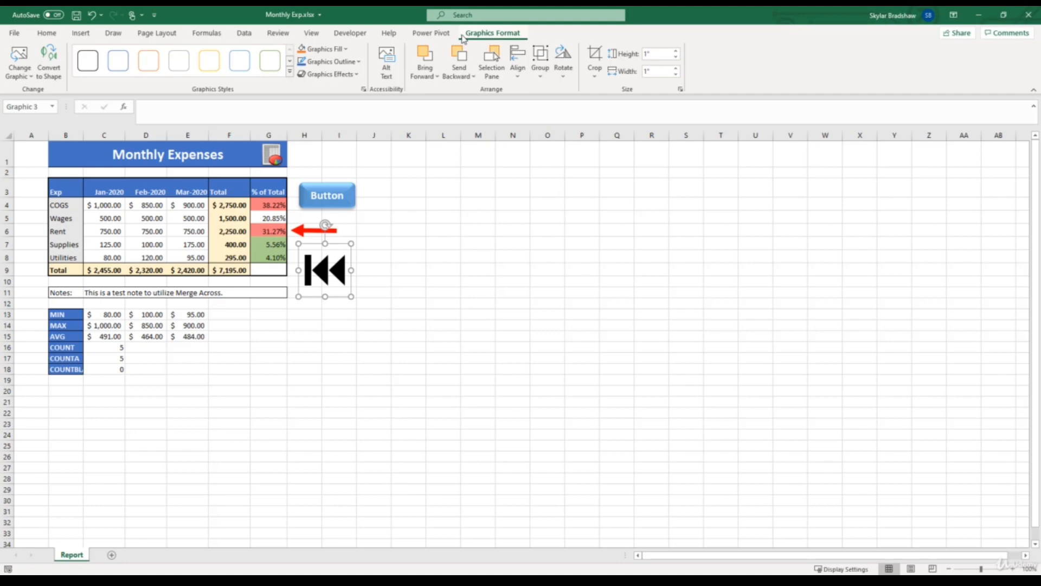
- Convert the skip-back icon to a shape so its parts can be formatted separately
left_click(325, 49)
left_click(342, 50)
left_click(58, 77)
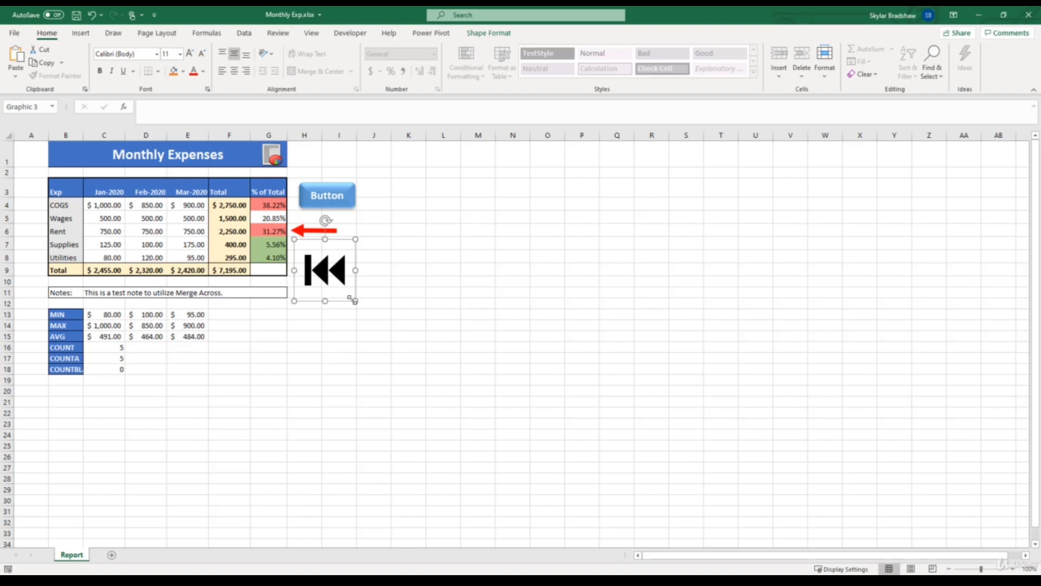
- Fill the skip-back icon's right triangle with orange and its middle triangle with blue
left_click(338, 271)
left_click(490, 33)
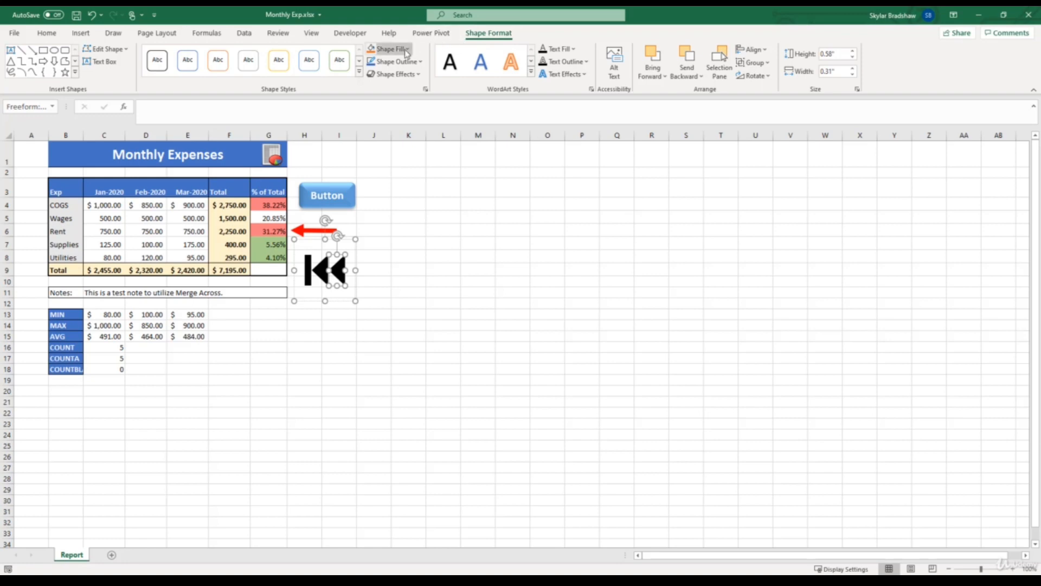
left_click(386, 49)
left_click(416, 95)
left_click(324, 271)
left_click(386, 49)
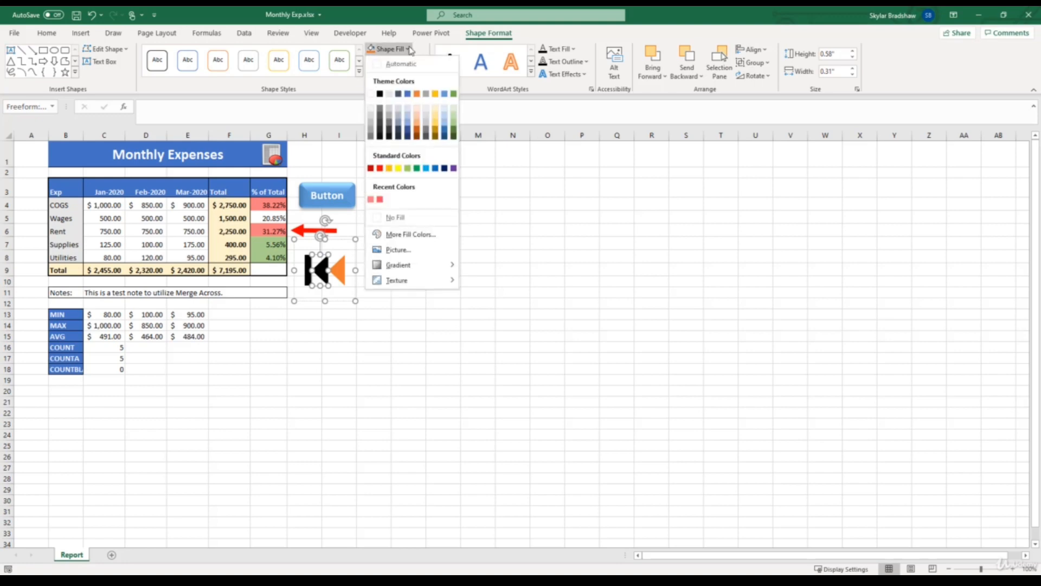
left_click(409, 93)
left_click(409, 269)
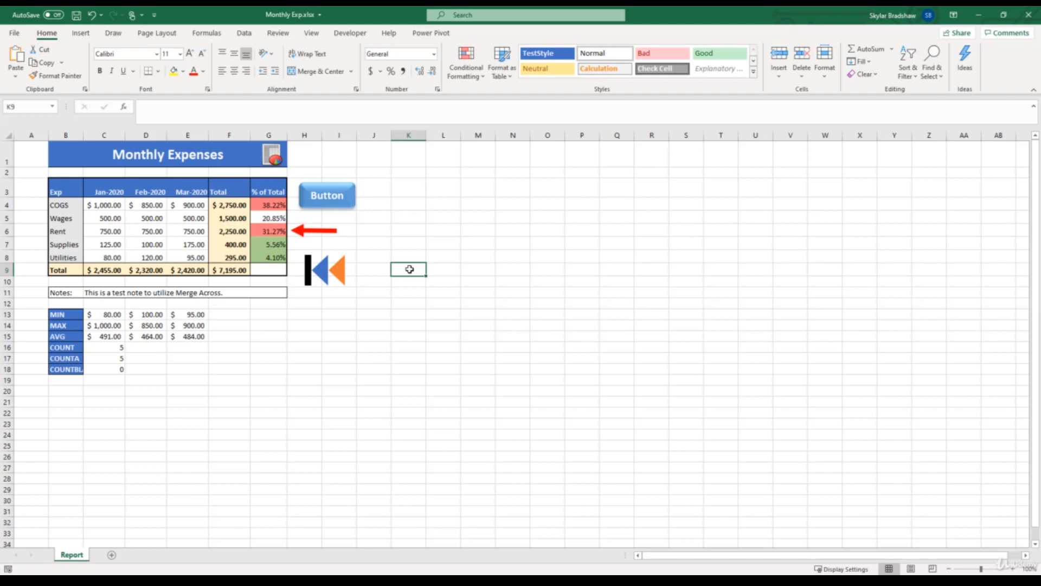
- Insert the solid contact book icon and position it around columns K and L, level with the skip-back icon
left_click(79, 33)
left_click(173, 56)
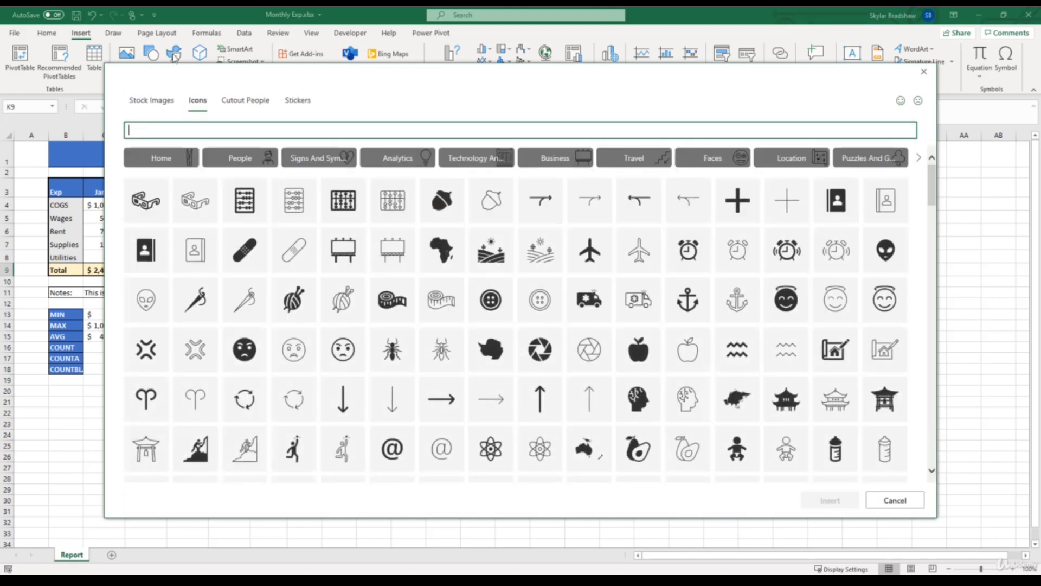
left_click(843, 209)
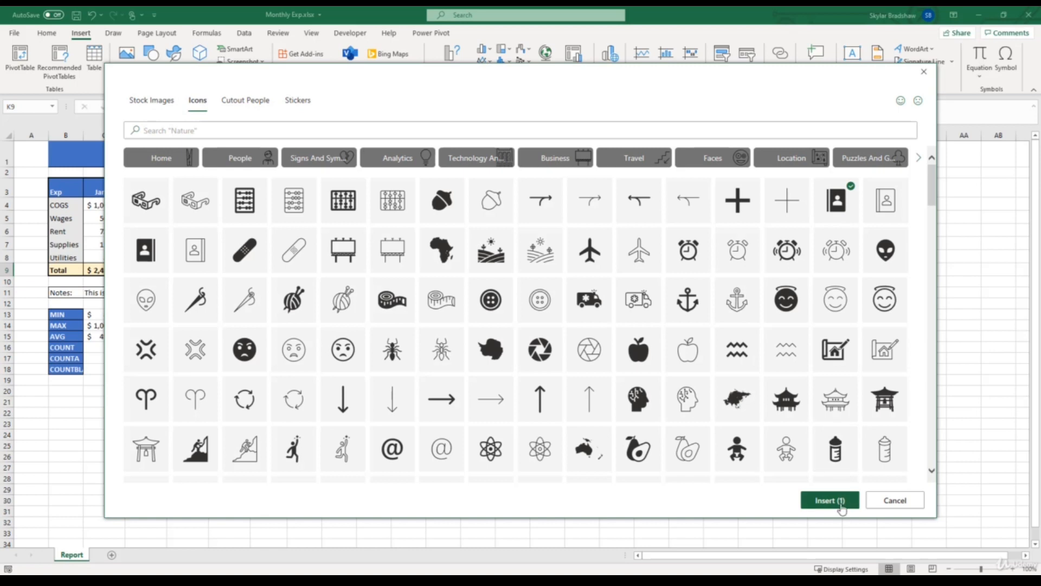
left_click(843, 501)
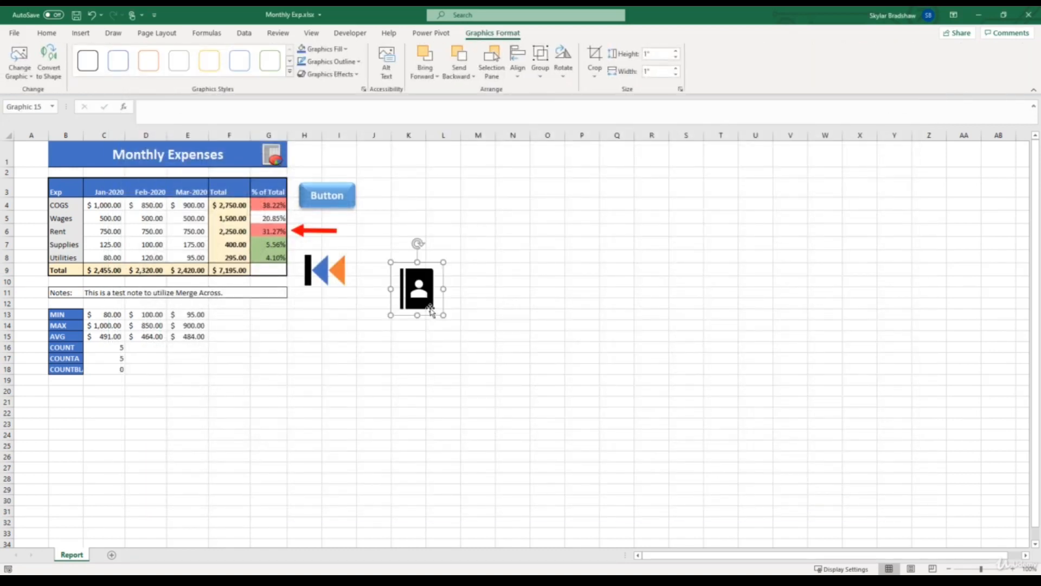
left_click_drag(431, 310, 439, 298)
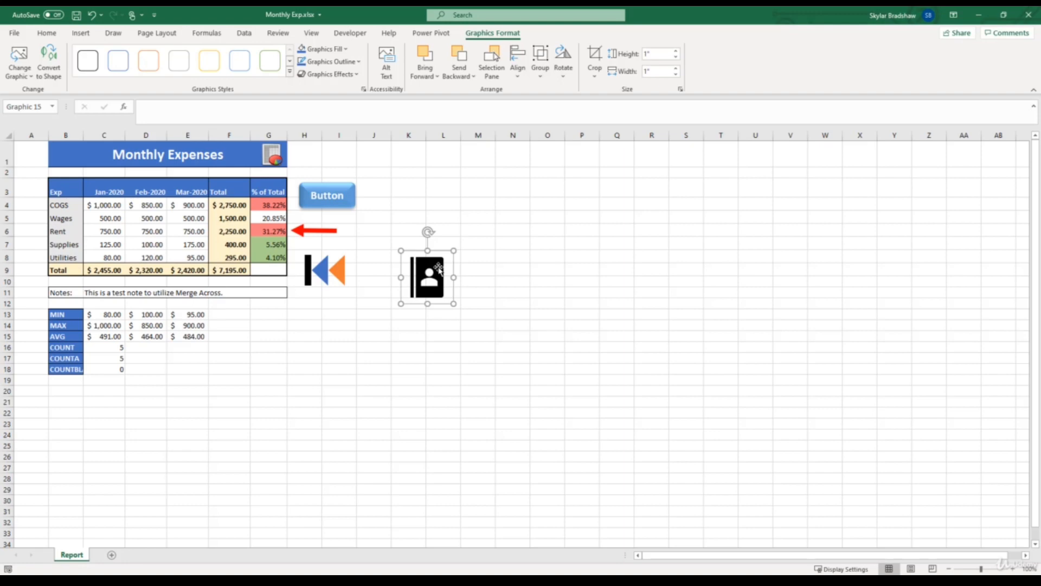
- Draw a rectangle about 0.72" high and 0.52" wide beside the contact book icon
left_click(87, 34)
left_click(150, 60)
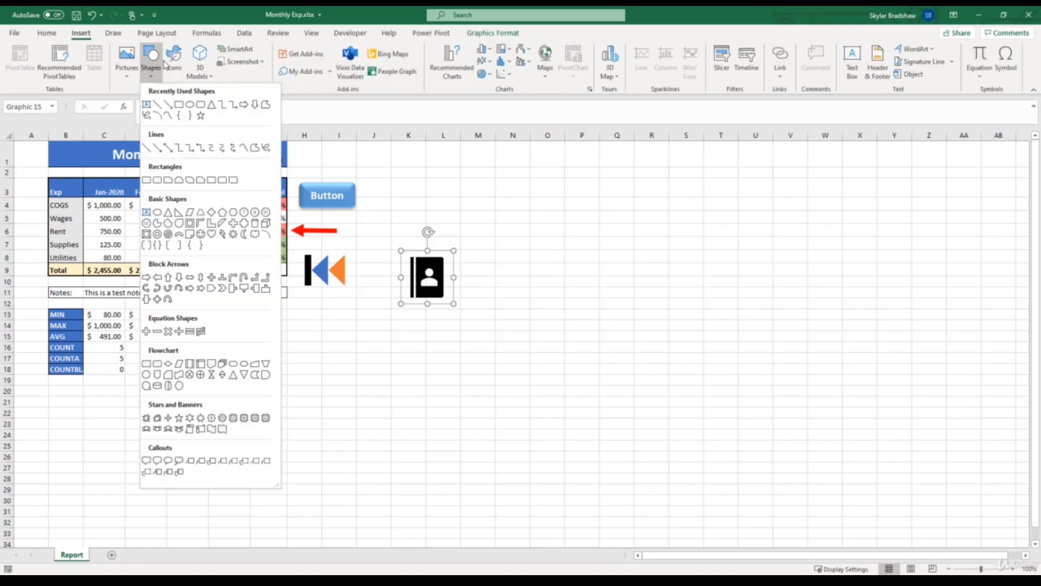
left_click(179, 105)
left_click_drag(467, 273, 492, 298)
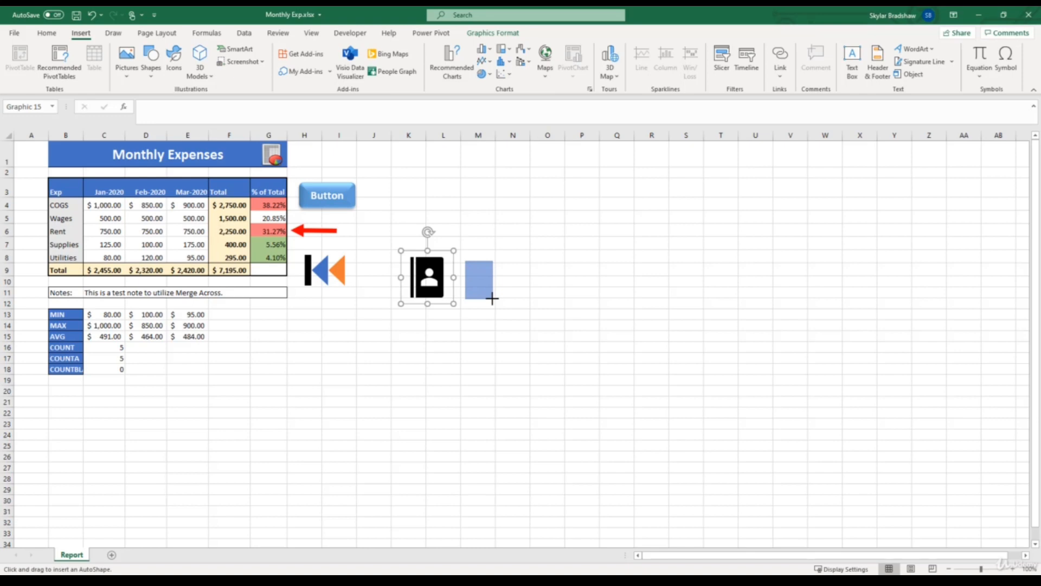
left_click_drag(492, 297, 492, 298)
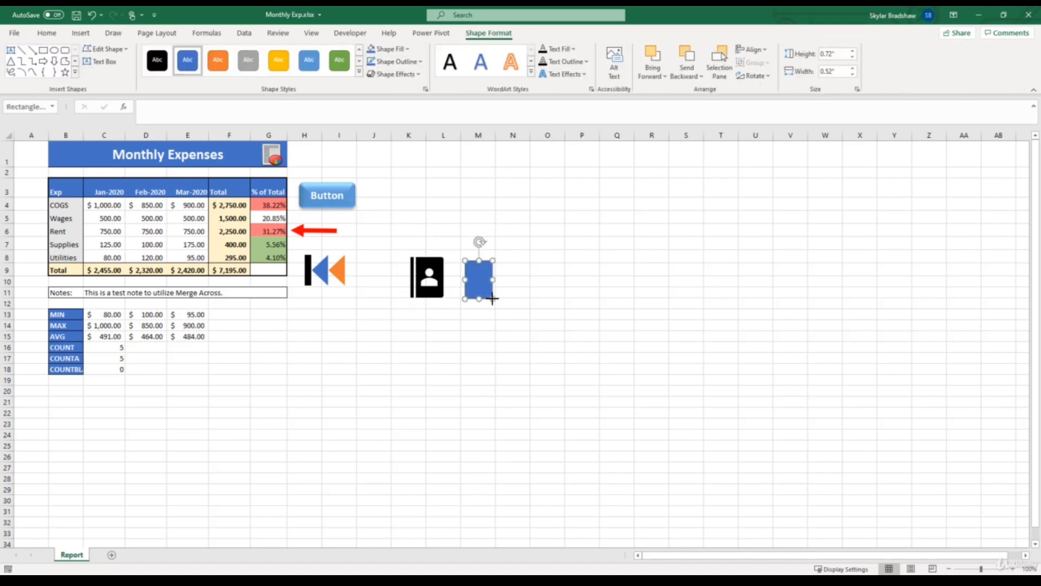
- Fill the new rectangle with green and remove its outline
left_click(407, 48)
left_click(454, 96)
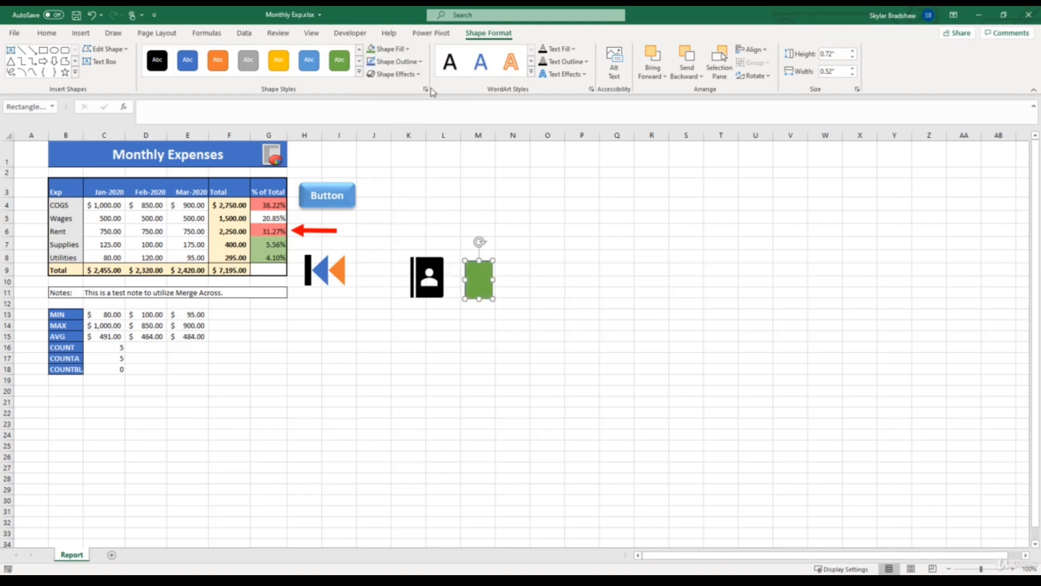
left_click(396, 62)
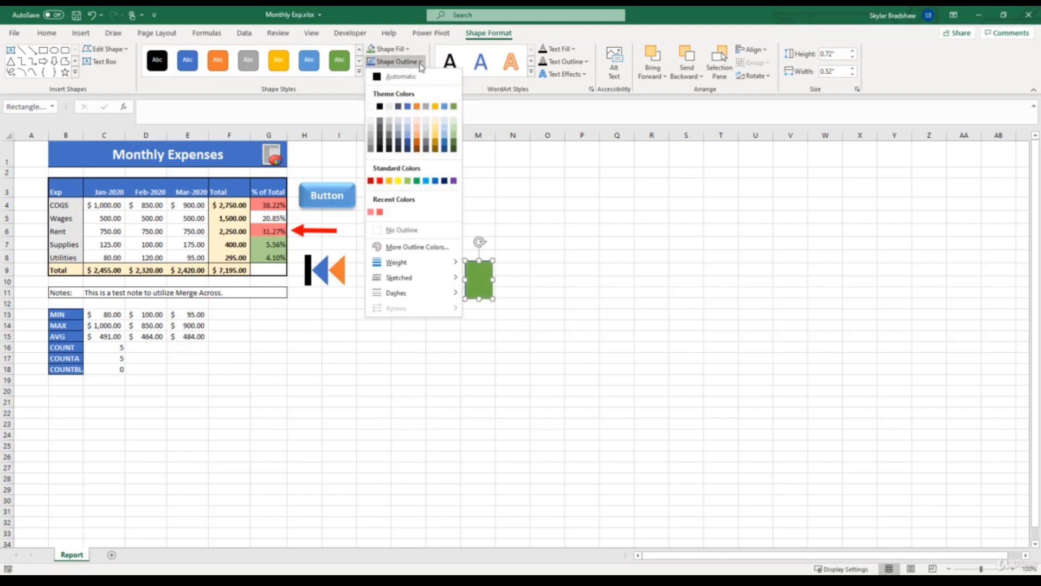
left_click(410, 229)
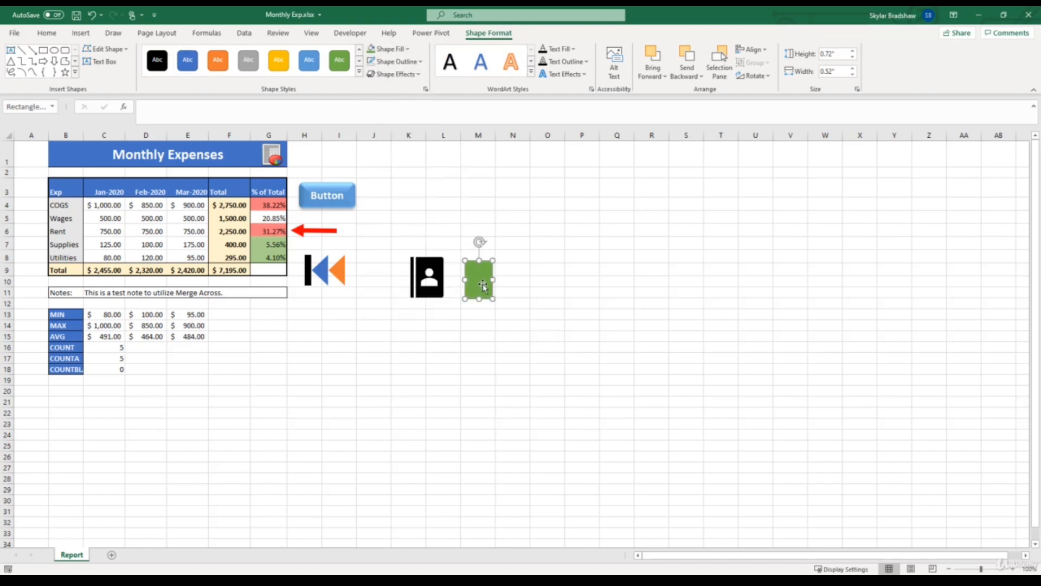
- Fit the green rectangle over the contact book at about 0.65" by 0.46" and send it behind the icon
left_click_drag(480, 282, 433, 287)
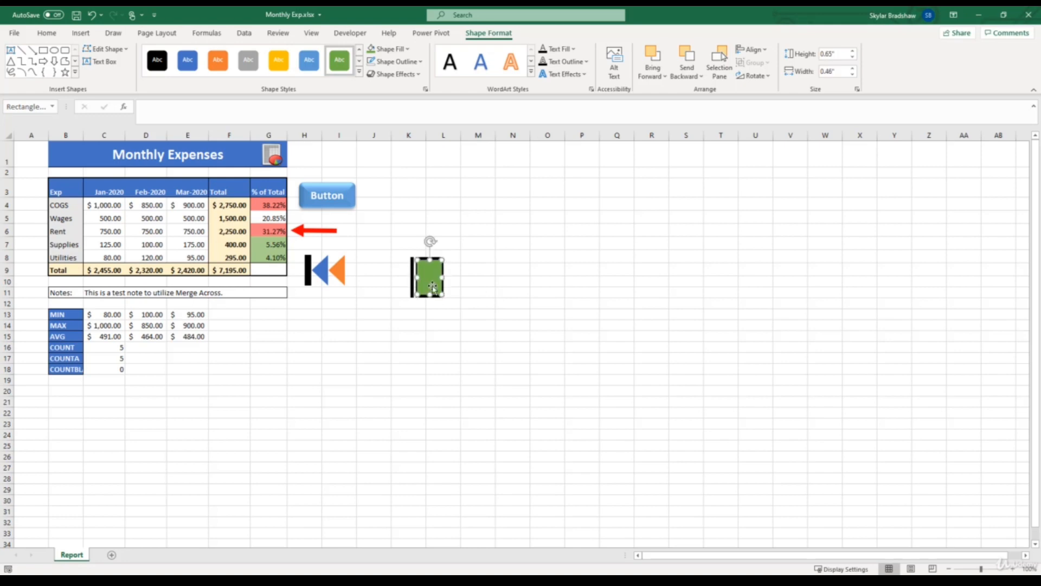
right_click(433, 286)
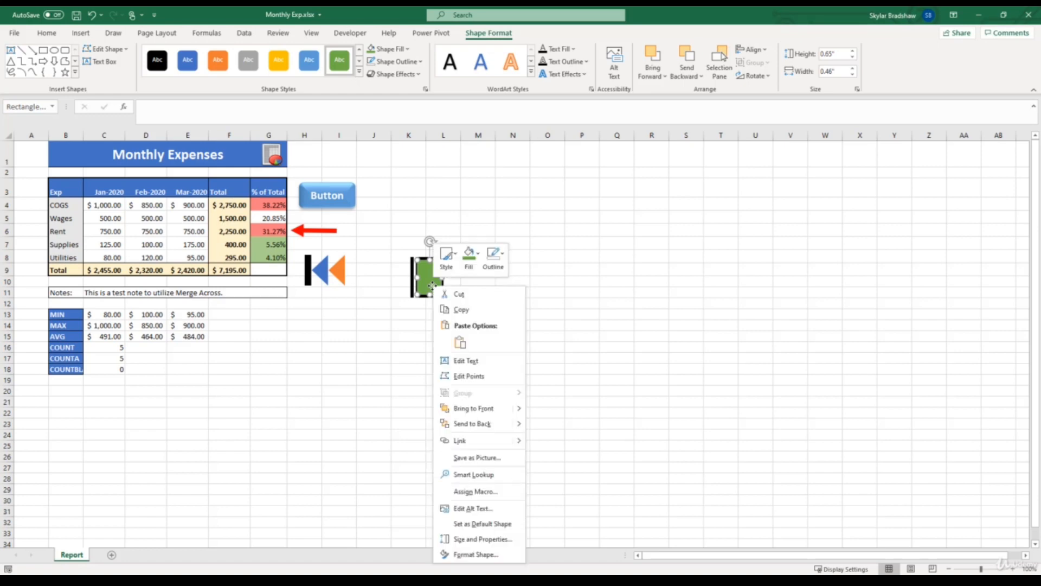
left_click(469, 426)
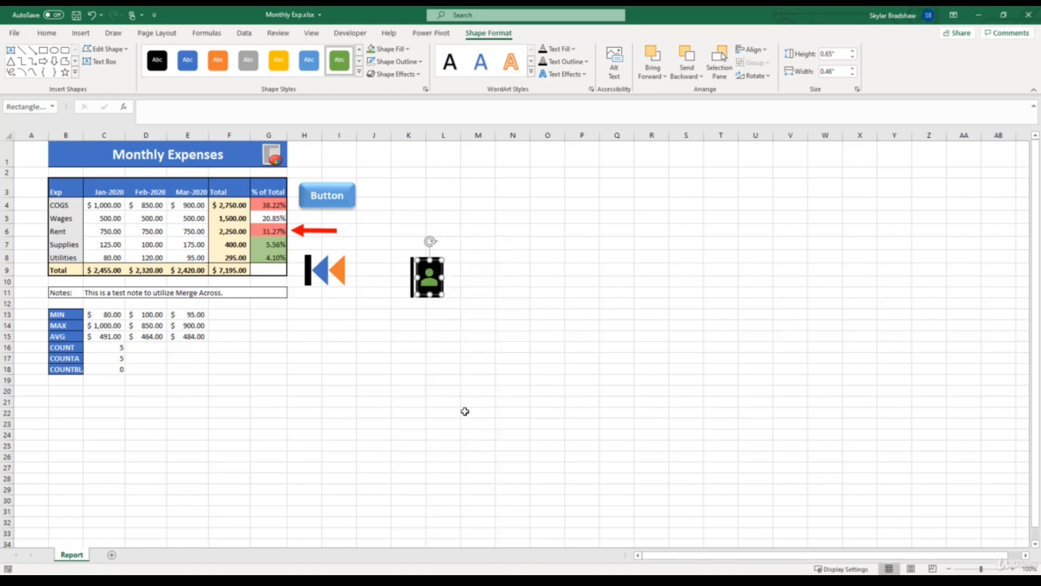
left_click(465, 411)
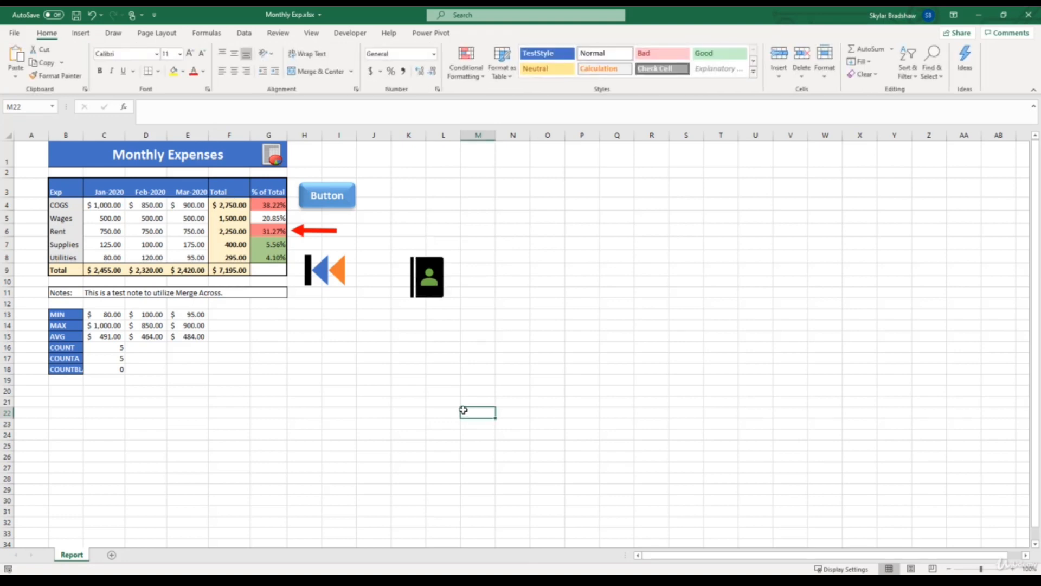
left_click(505, 404)
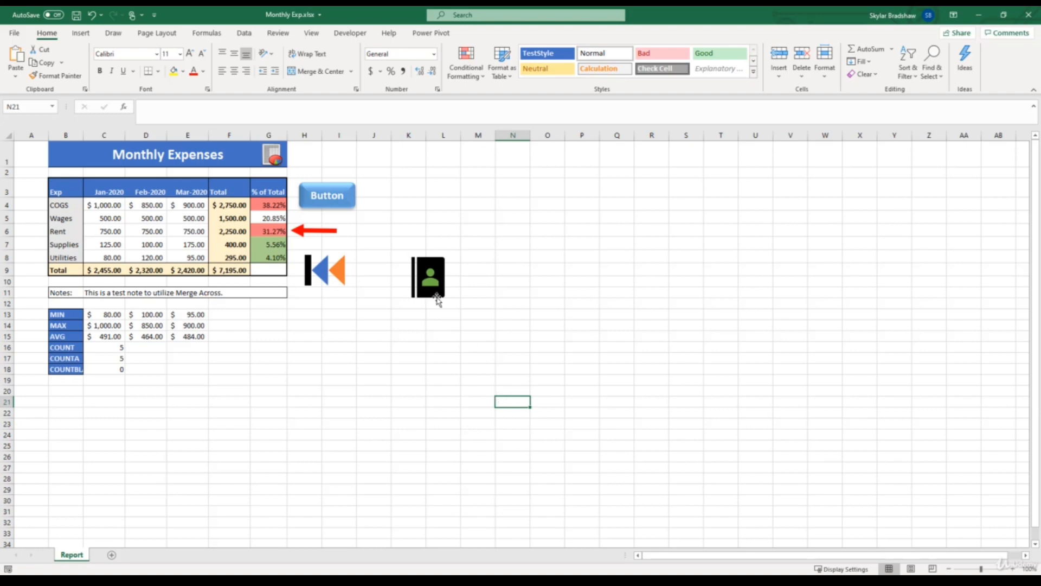
- Shift the contact book icon off the green rectangle, then bring the rectangle to the front and realign it over the icon
left_click_drag(435, 294, 418, 294)
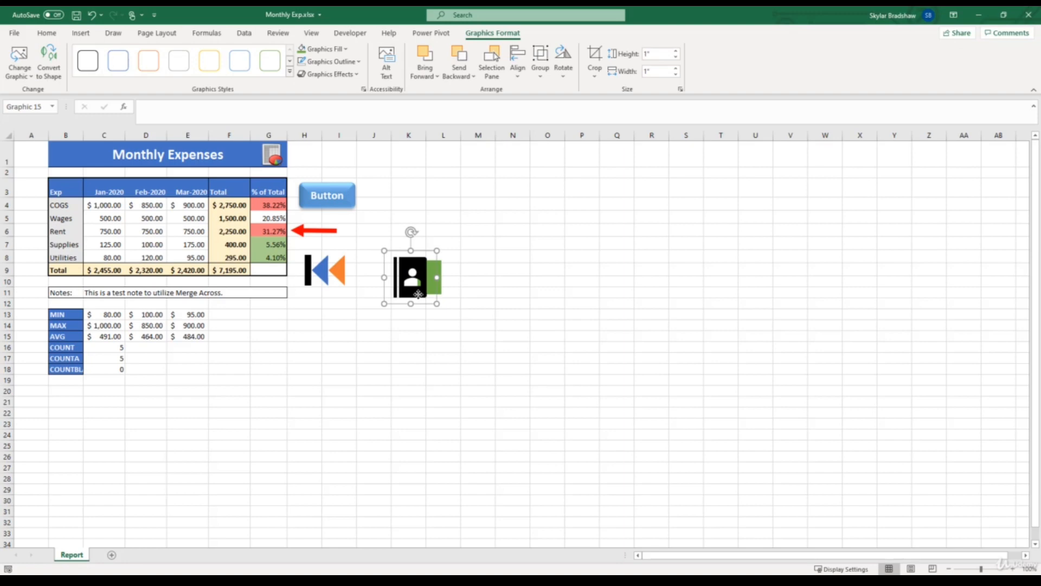
key("ctrl+z")
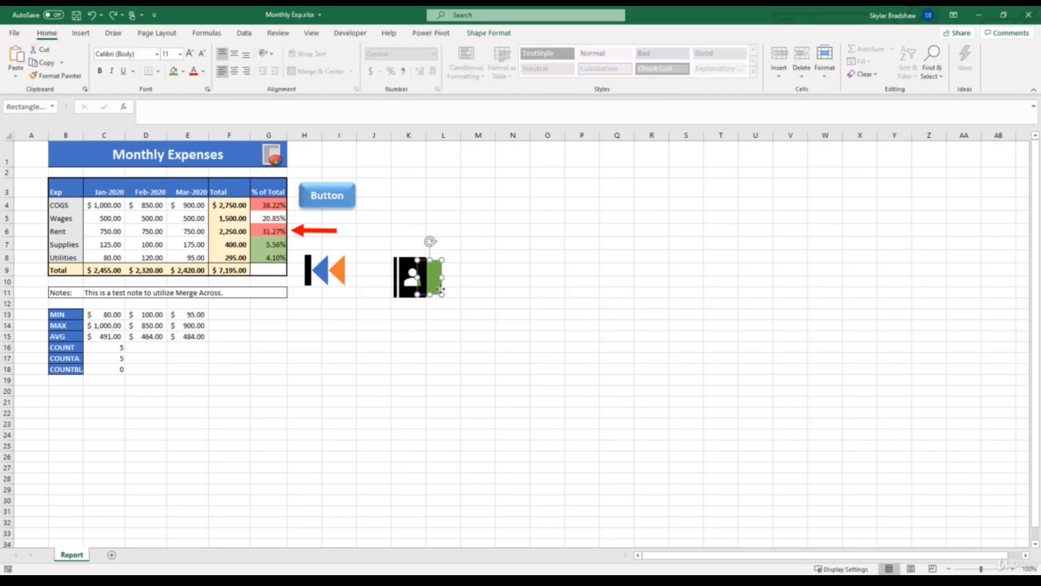
right_click(442, 291)
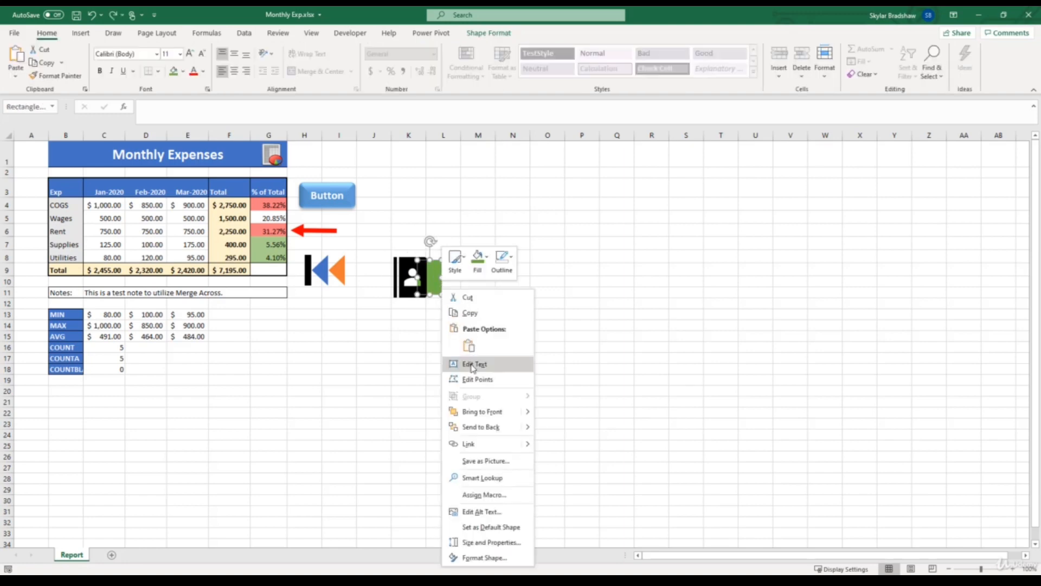
left_click(478, 416)
left_click_drag(433, 286, 417, 284)
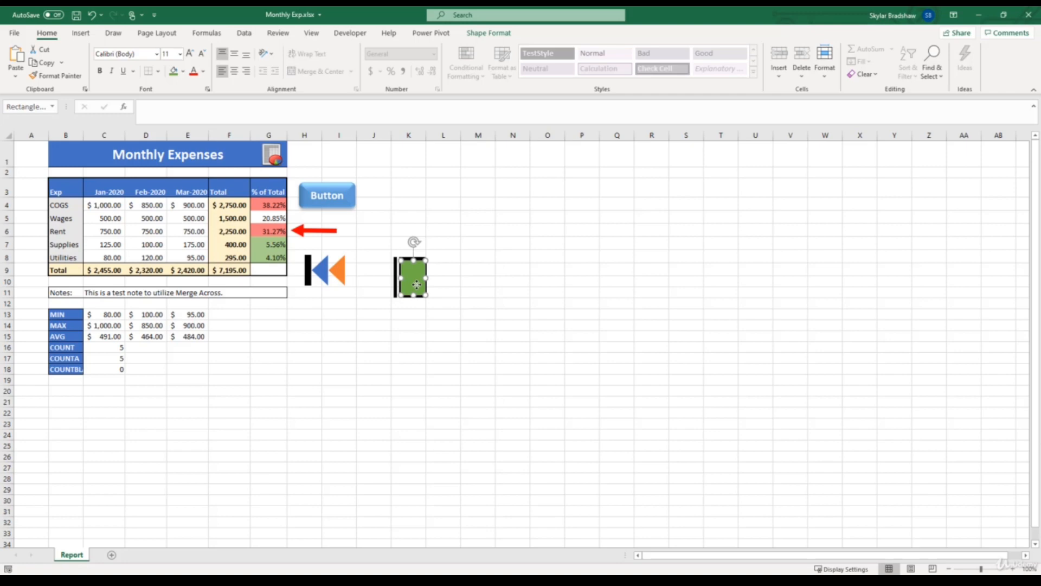
- Group the green rectangle with the contact book icon
left_click(395, 286, "ctrl")
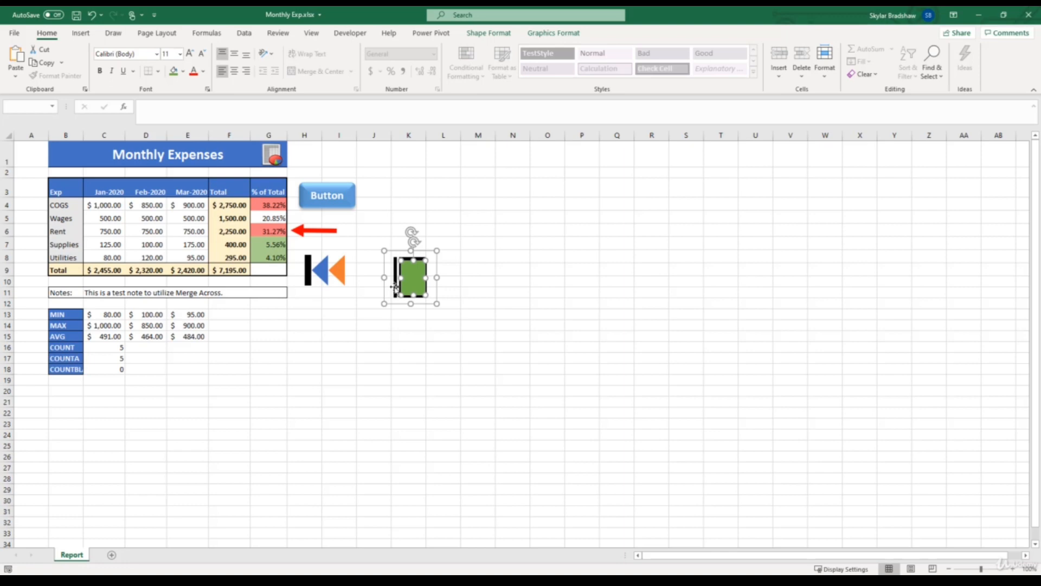
right_click(395, 286)
mouse_move(431, 369)
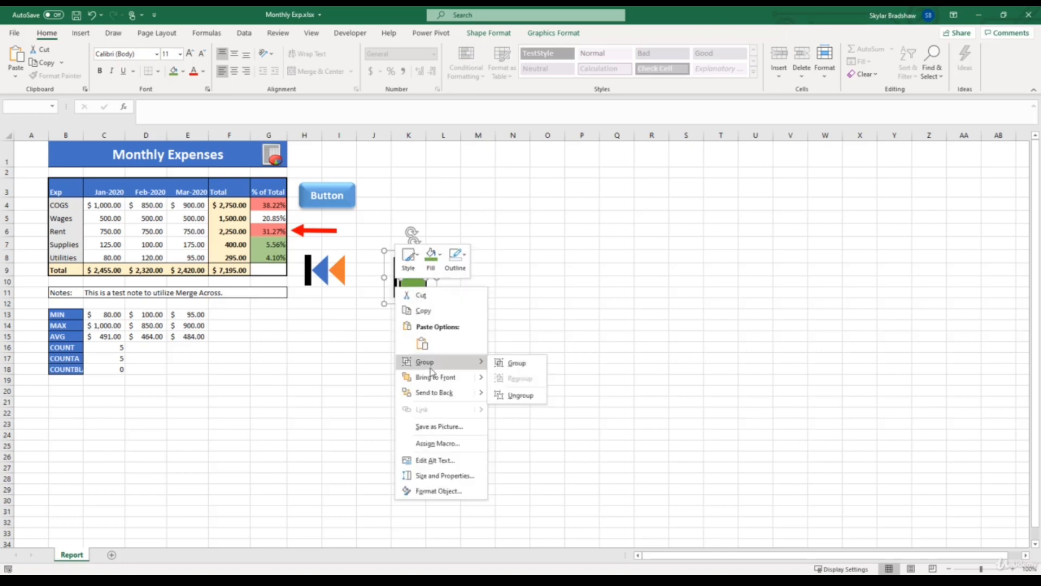
left_click(517, 362)
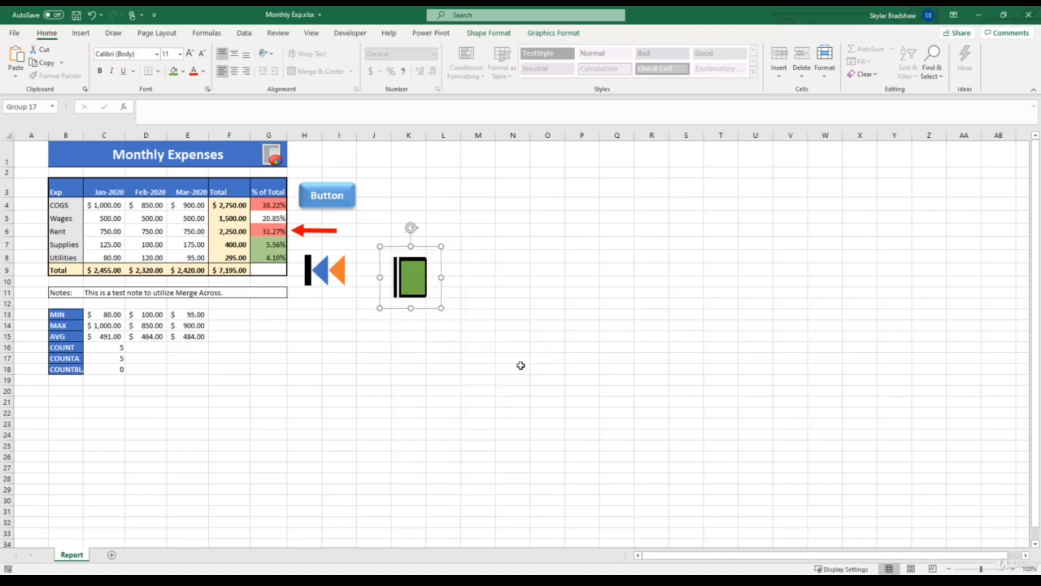
- Send the green rectangle behind the contact book within the group, and move the group up beside the Button shape
left_click(420, 287)
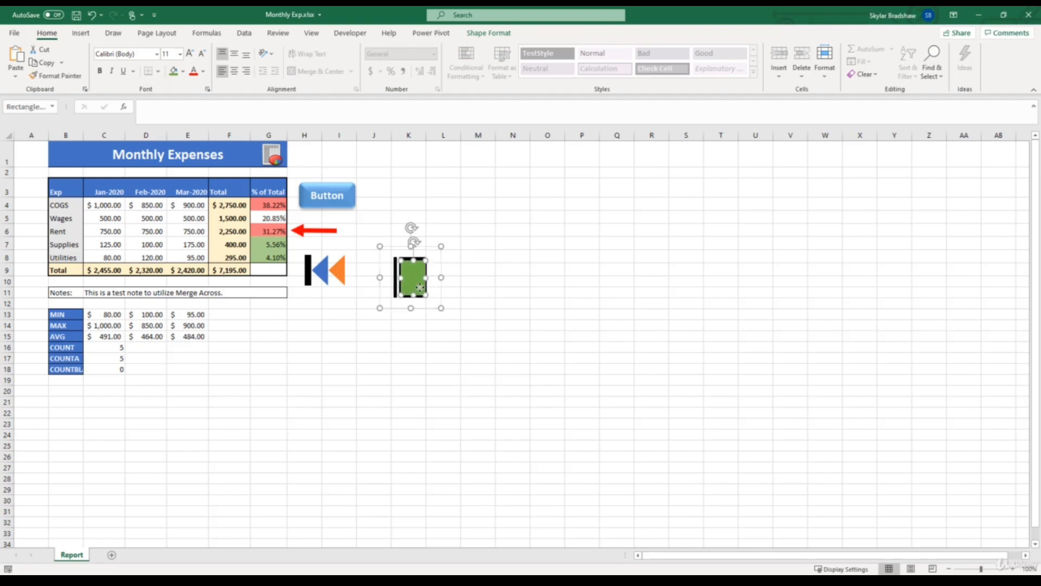
right_click(417, 280)
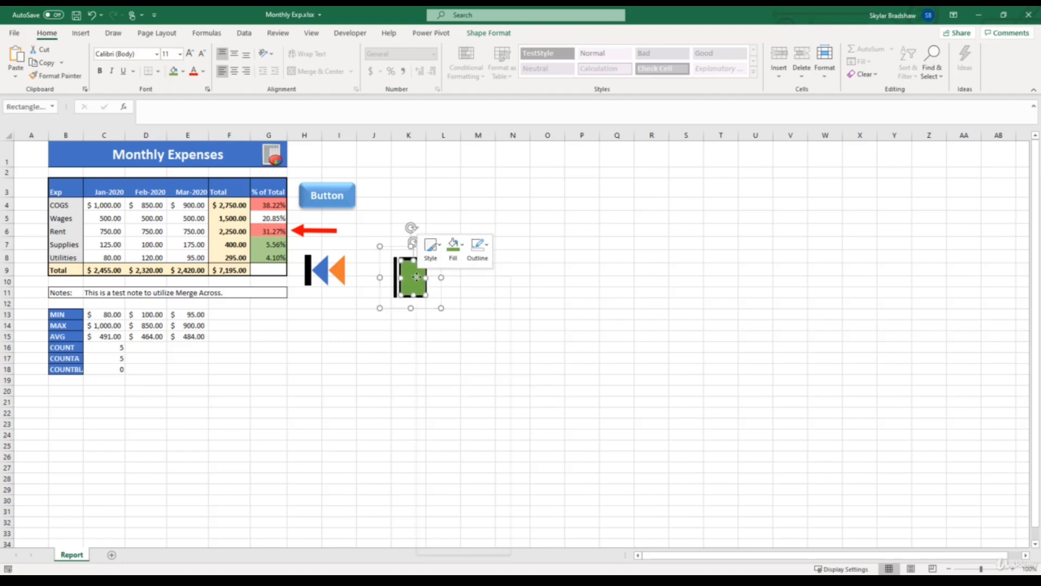
left_click(468, 415)
left_click(420, 292)
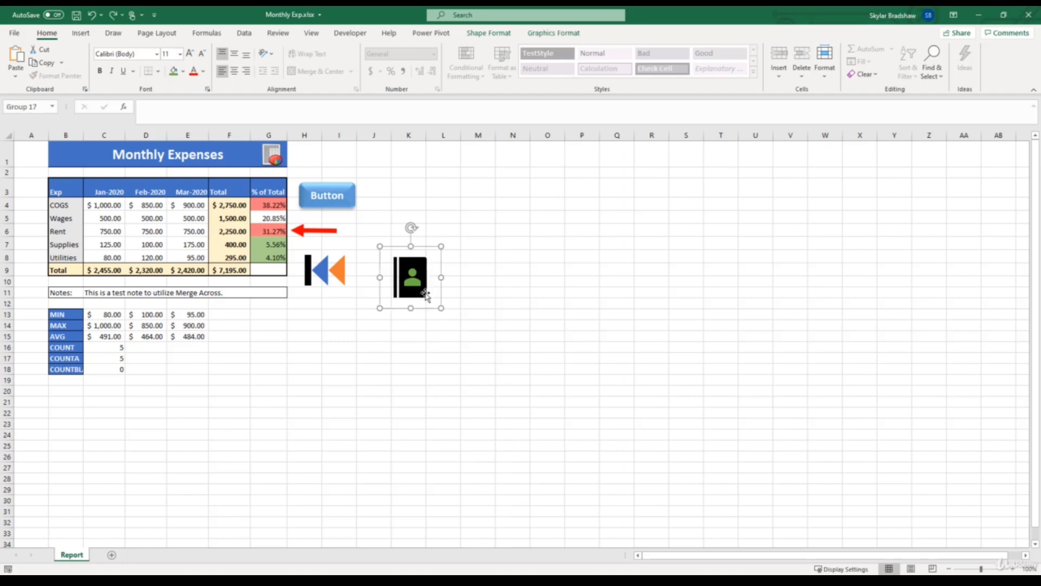
left_click_drag(419, 292, 408, 220)
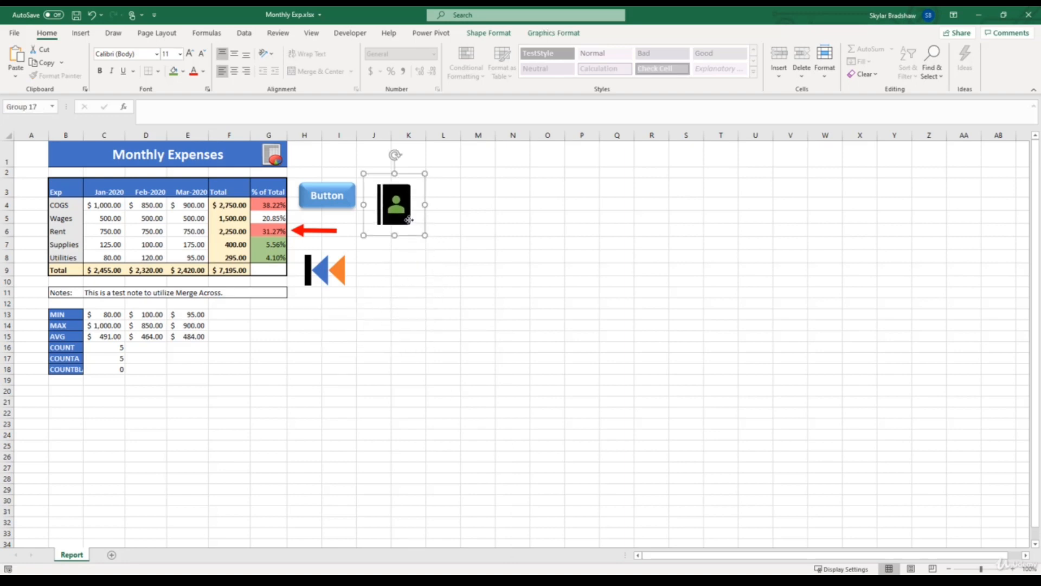